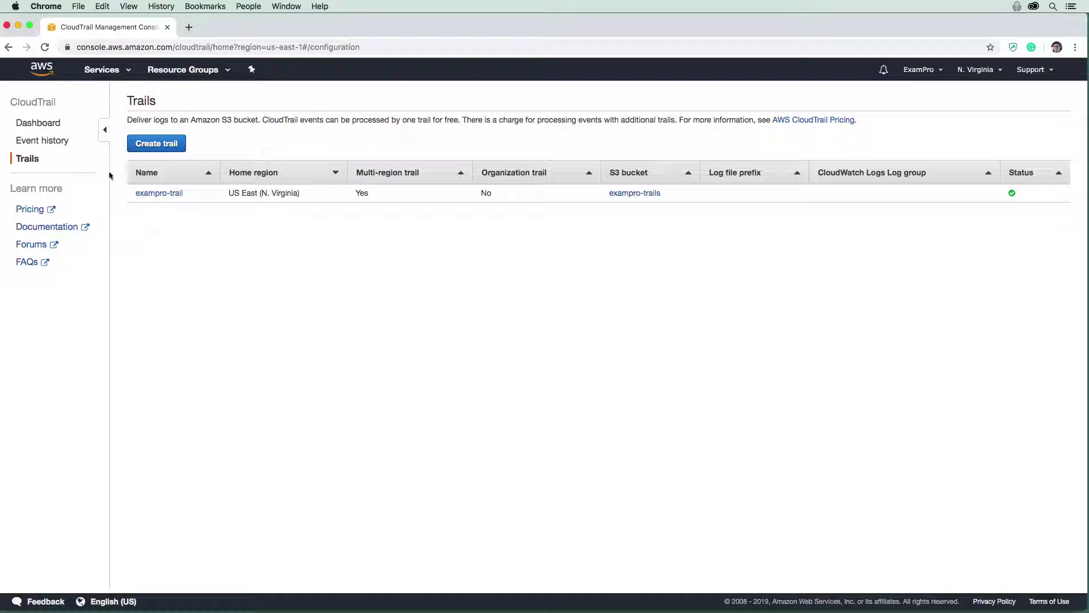
Step: Show CloudTrail Event history, listing recent account events that exclude read-only activity
click(42, 141)
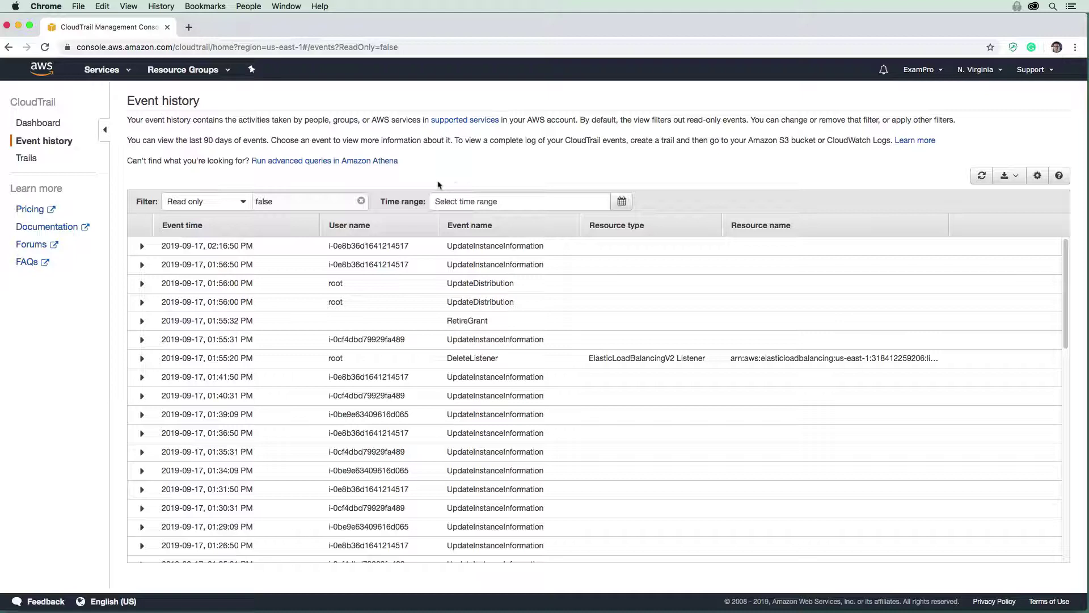
Step: Create an Athena table over the exampro-trails bucket's logs and open Athena
click(375, 160)
click(517, 206)
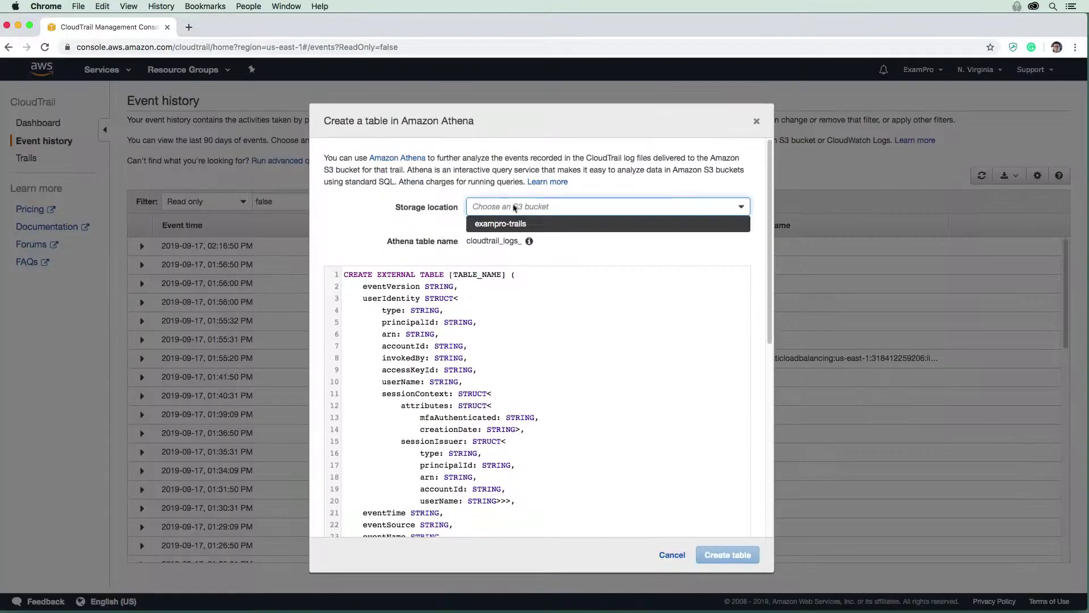
click(516, 224)
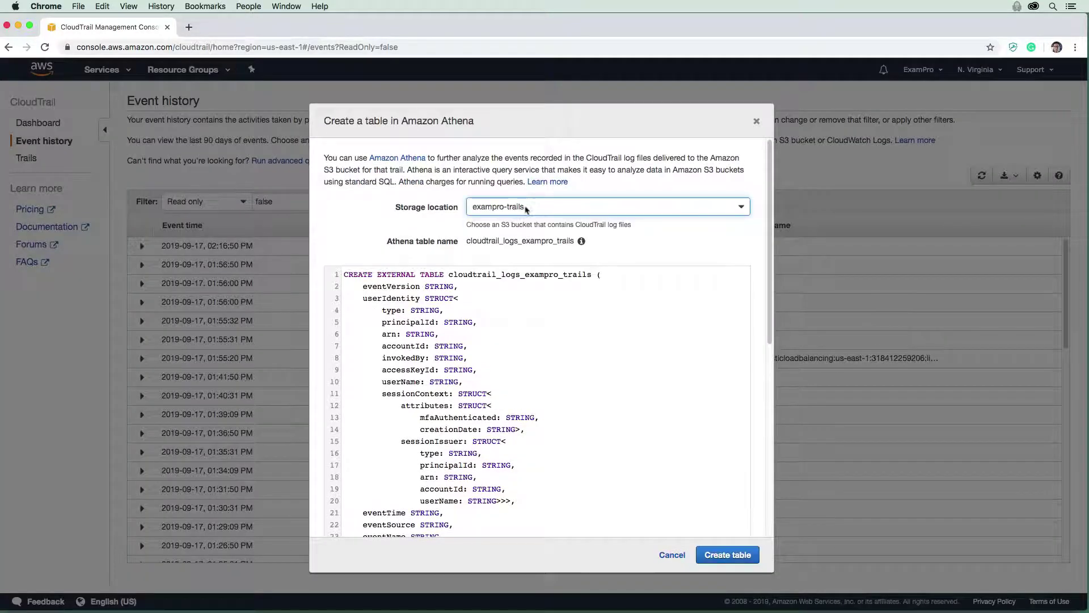
scroll(405, 335, down, 5)
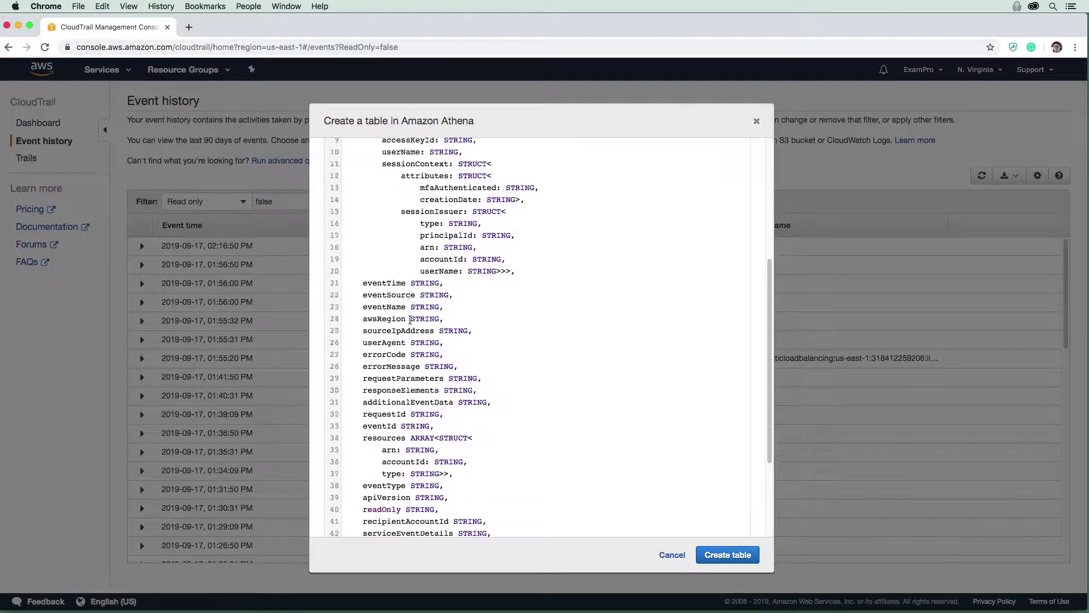
scroll(412, 344, up, 5)
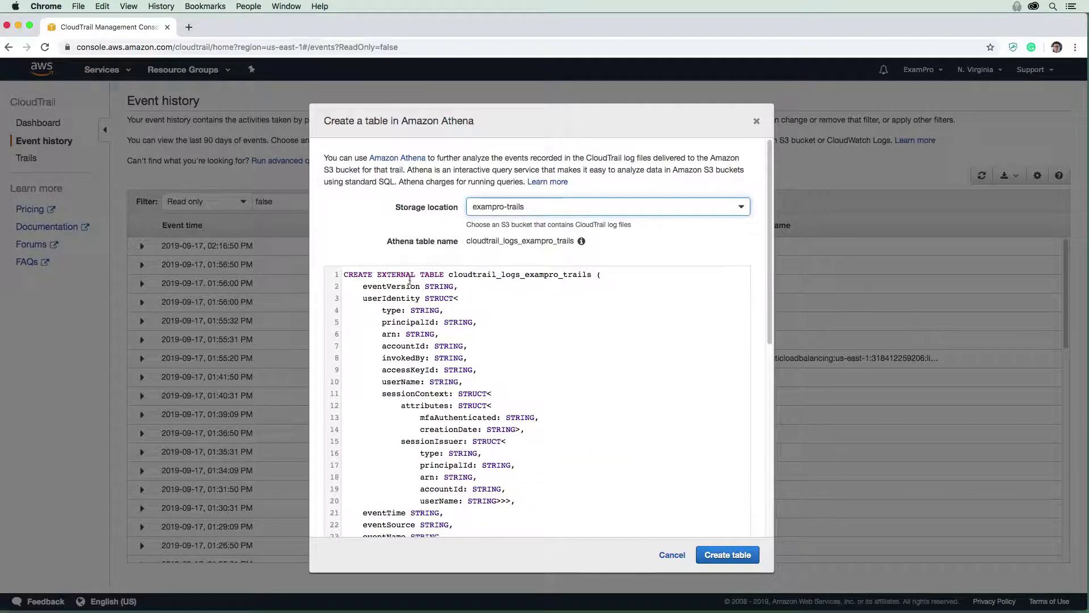
drag(411, 284, 466, 382)
click(465, 381)
scroll(464, 382, down, 5)
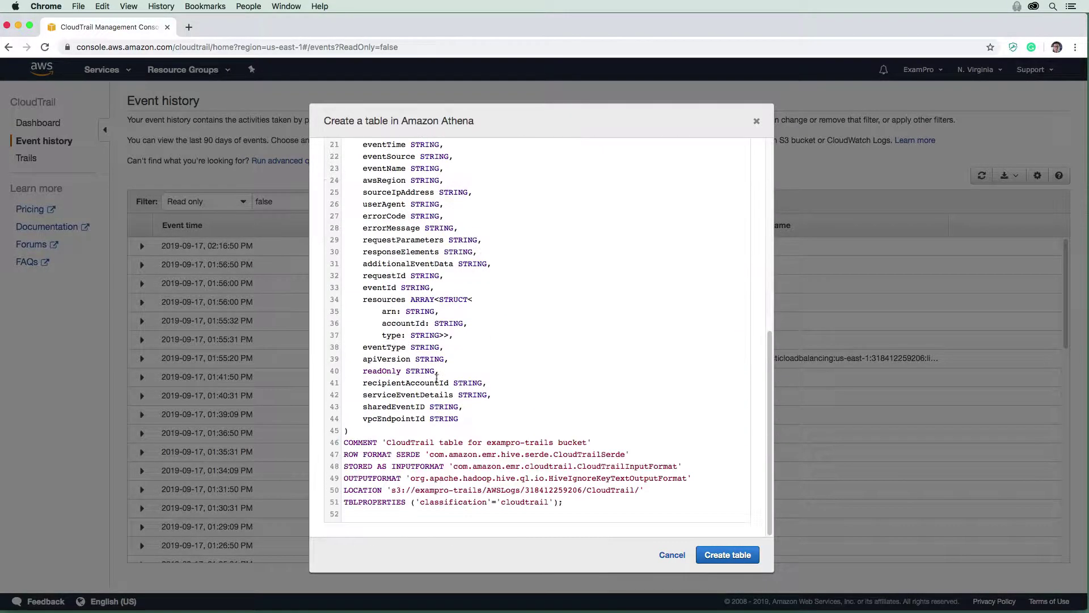
scroll(465, 382, up, 5)
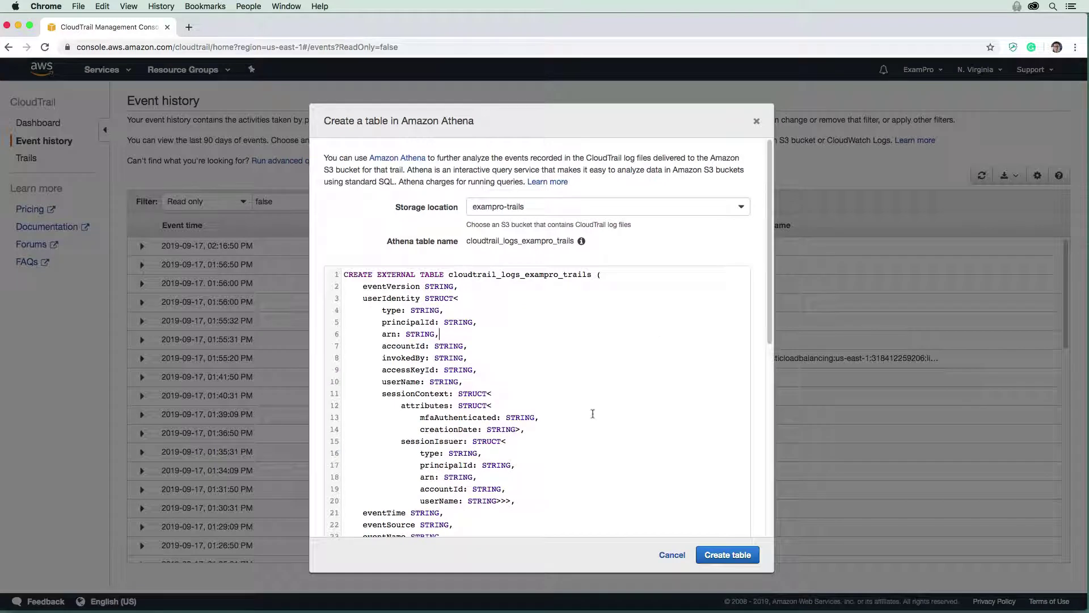
click(727, 555)
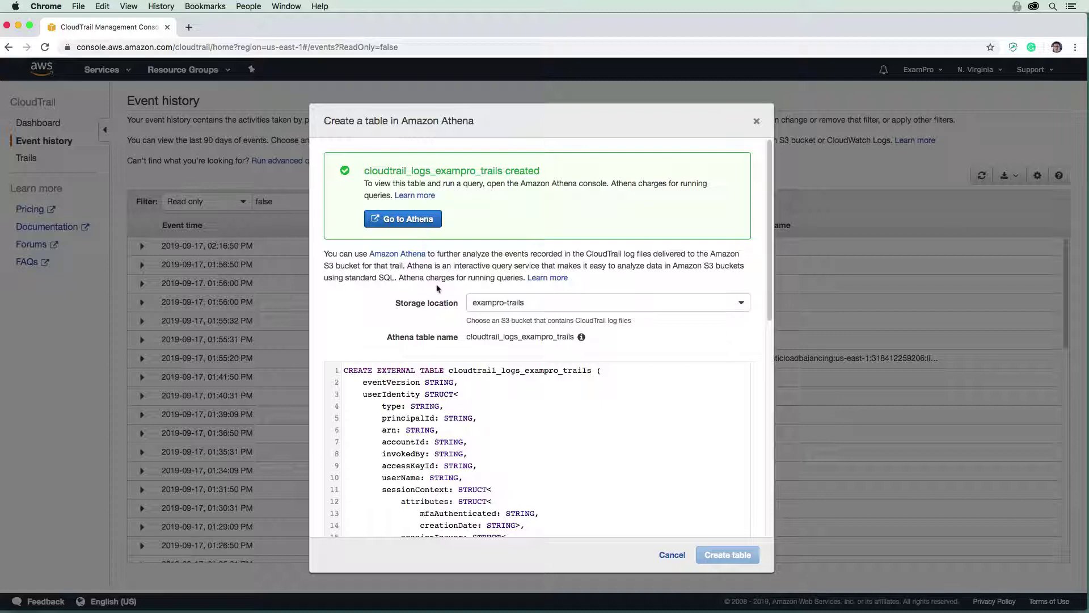
click(433, 220)
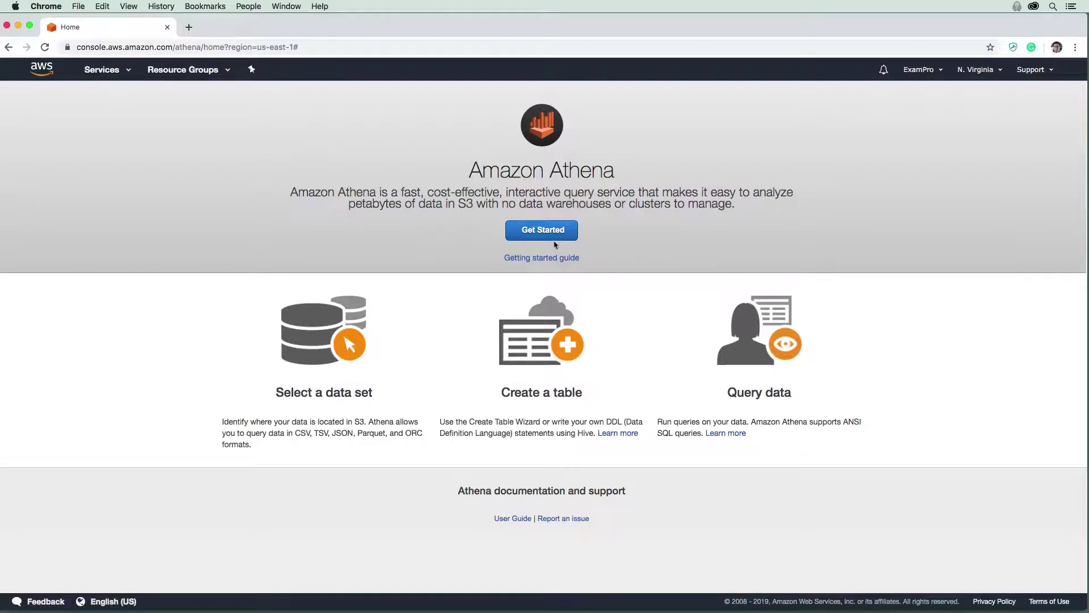
Step: Go from the Athena home page into the Query Editor with the default database
click(552, 235)
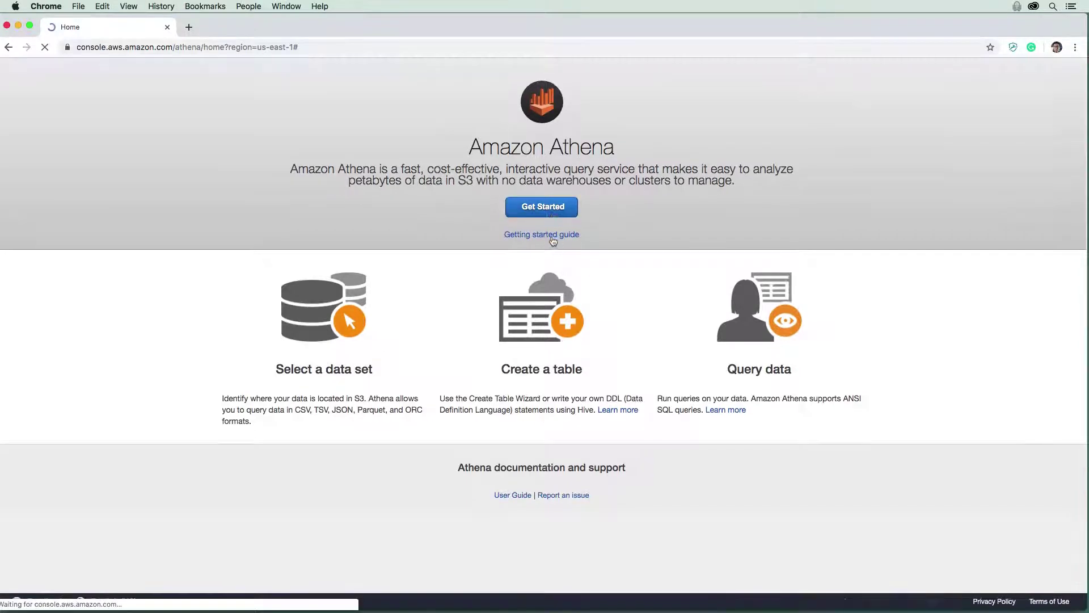
click(543, 230)
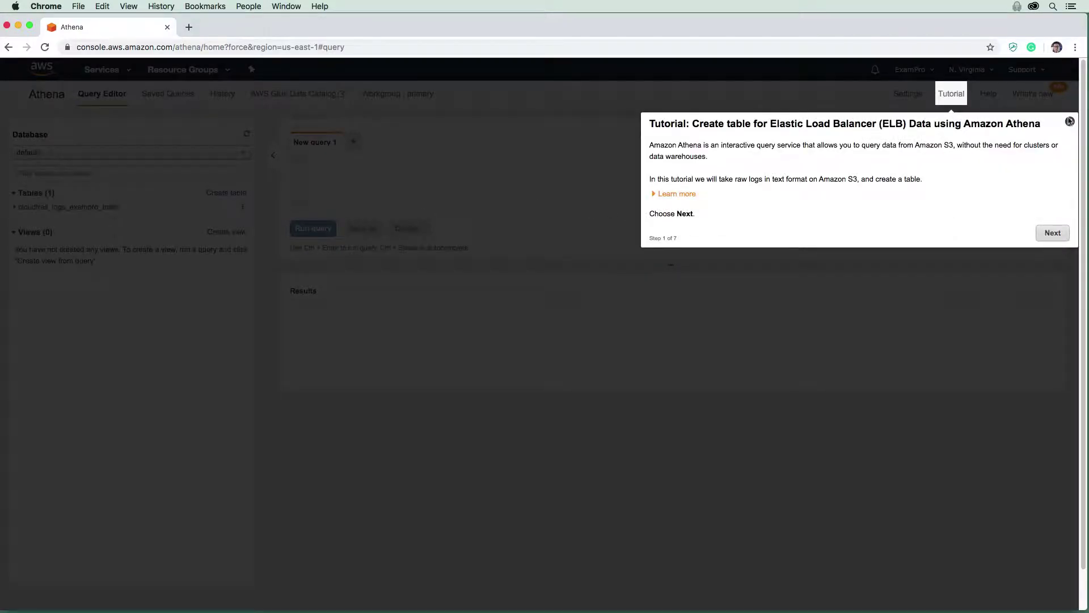
Step: Dismiss the tutorial, expand cloudtrail_logs_exampro_trails's columns, and run Preview table for ten rows
click(489, 230)
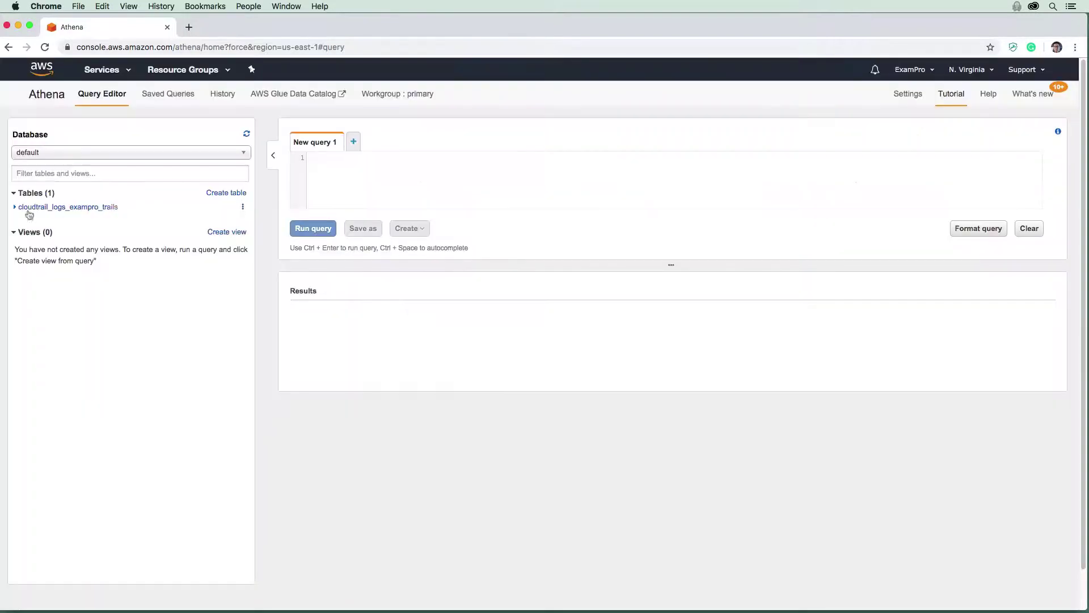
click(15, 207)
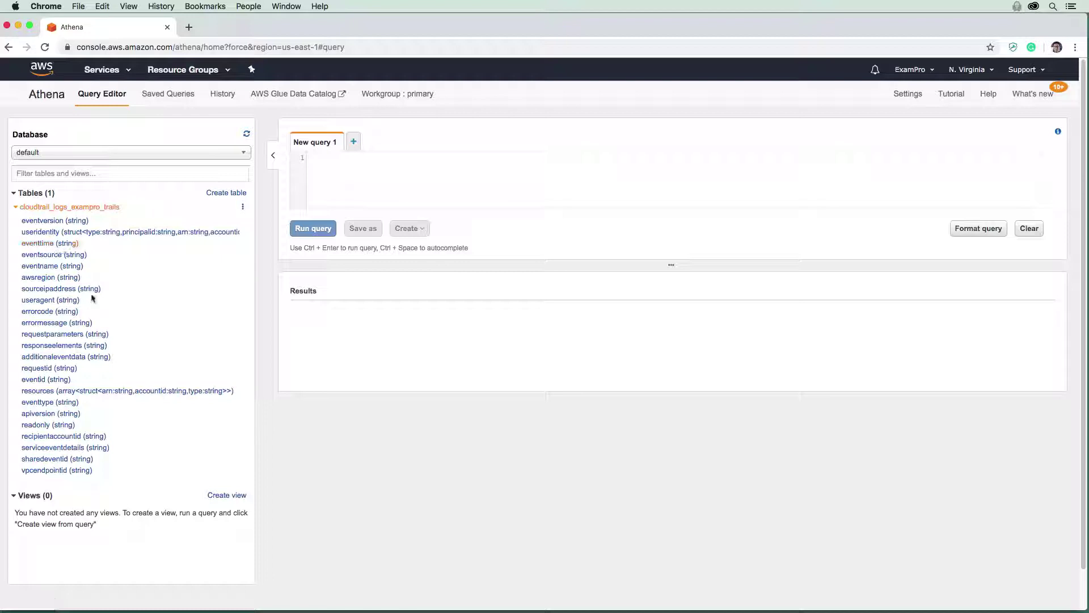
click(244, 208)
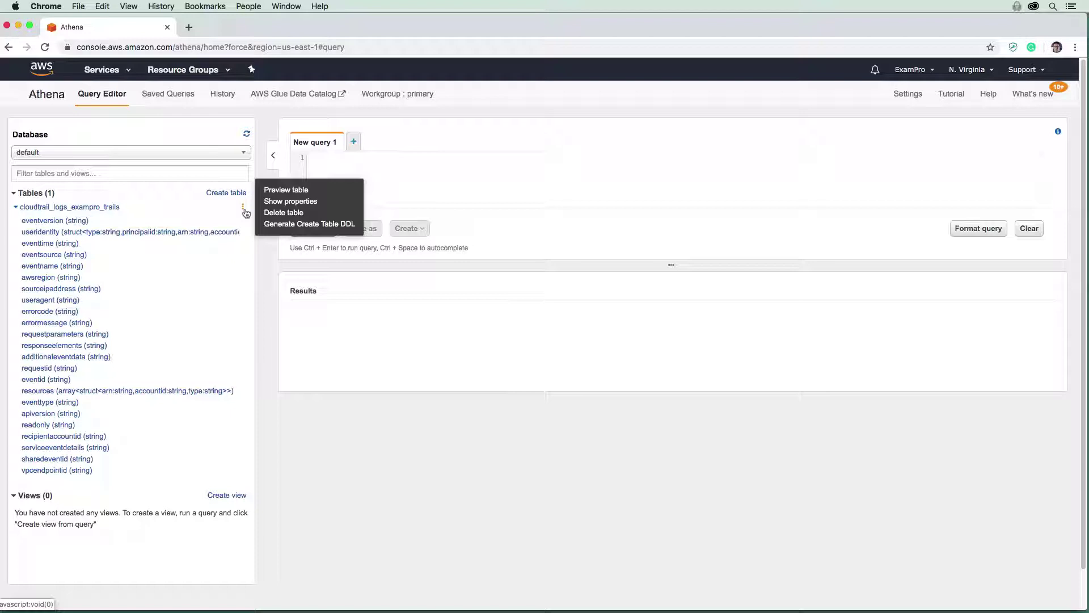
click(286, 190)
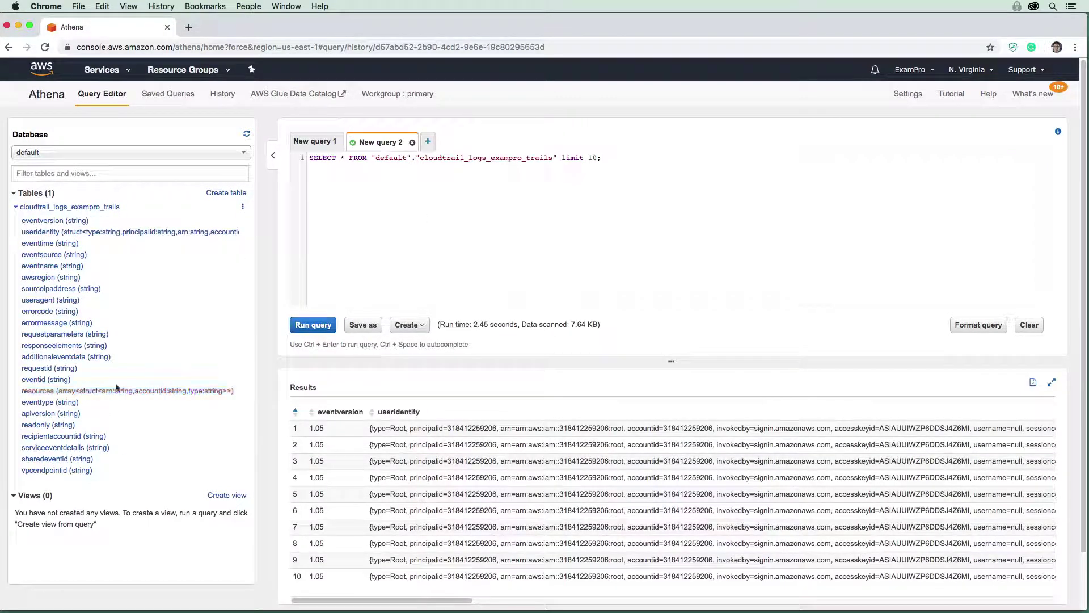
scroll(102, 379, down, 2)
scroll(94, 373, up, 2)
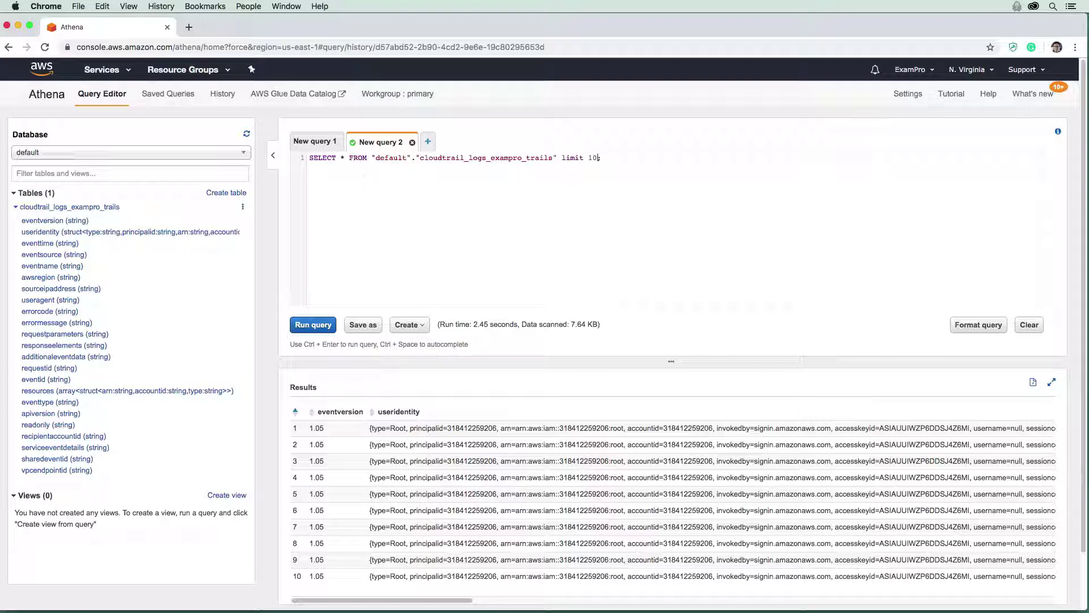
Step: Break the preview query into three lines: SELECT, FROM, and limit 10
click(346, 159)
key(Return)
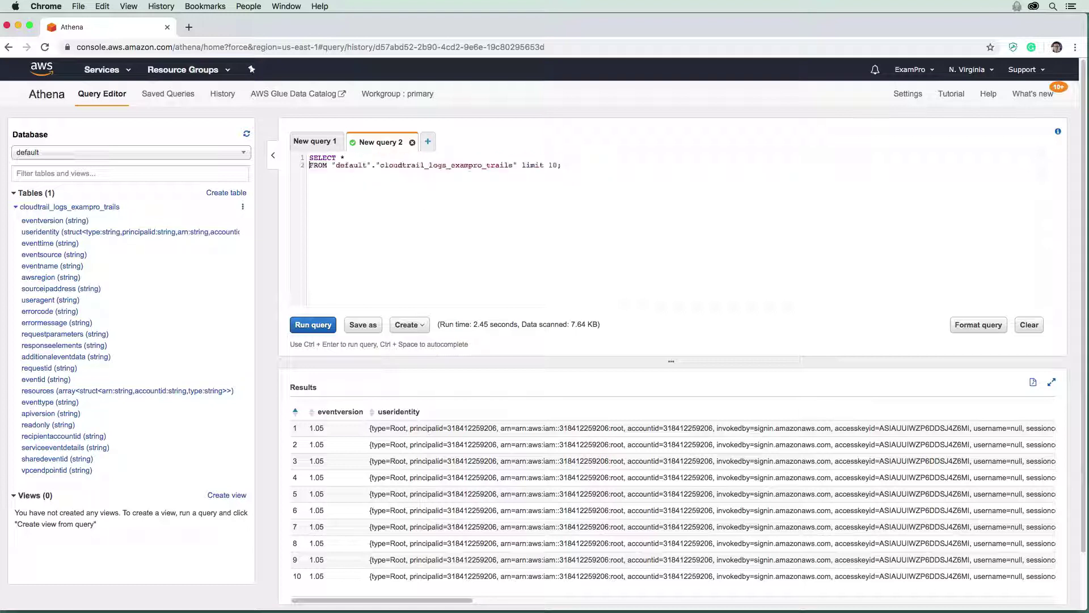
key(Return)
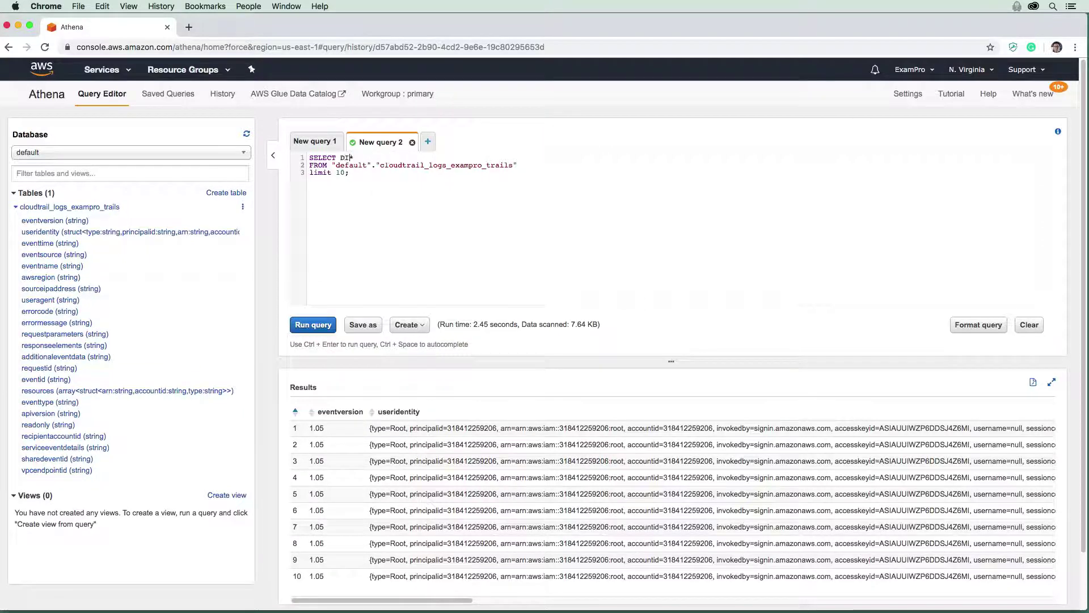
text(DISTINCT)
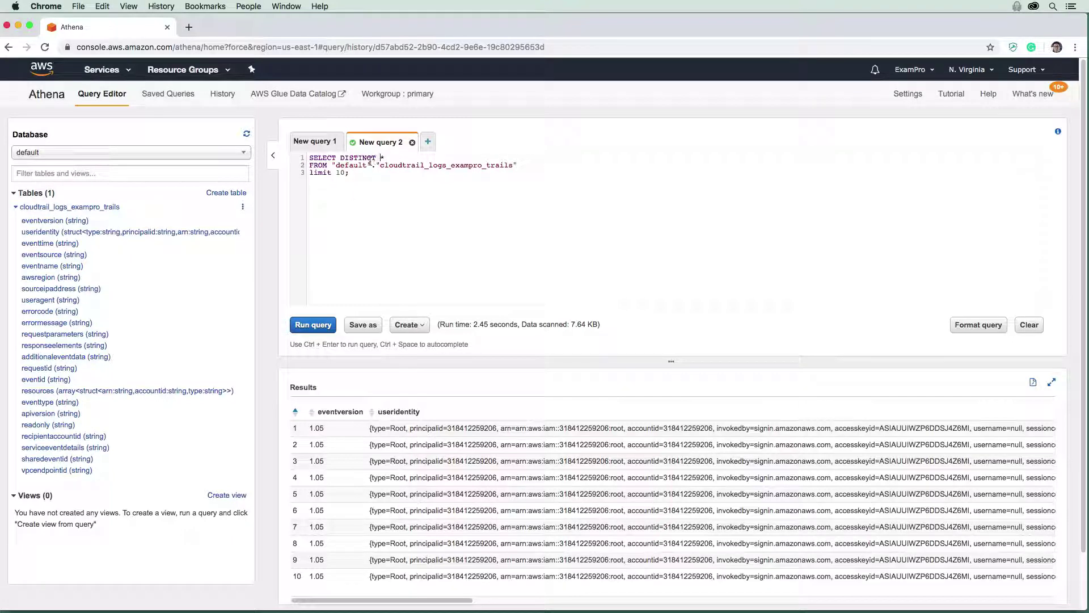
Step: Replace * with "default".eventtype in the SELECT DISTINCT list and run the query
drag(332, 165, 378, 165)
key(super+c)
click(399, 159)
key(super+v)
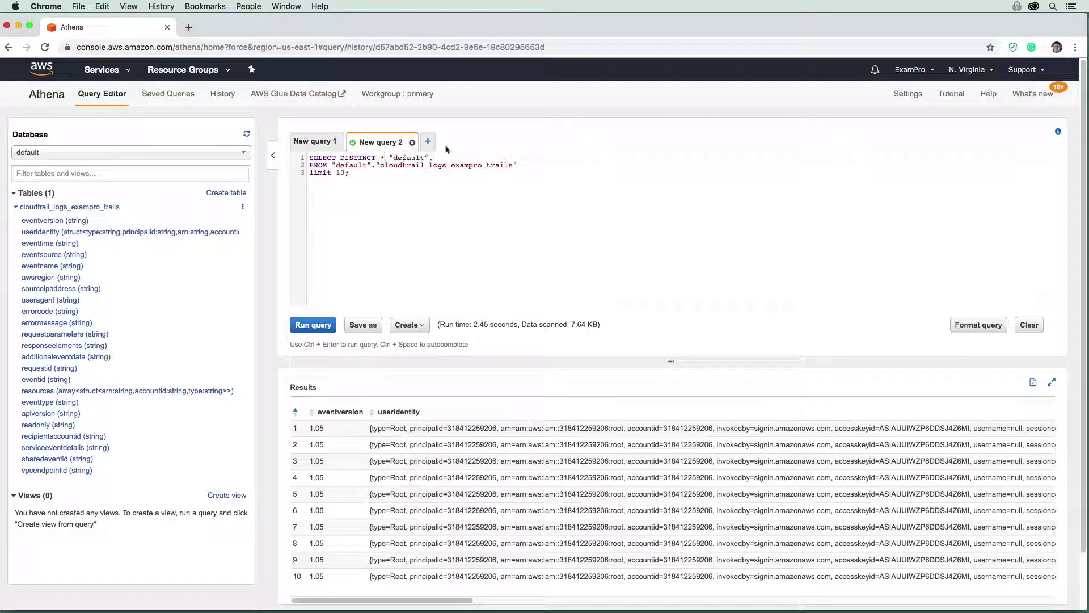
key(BackSpace)
key(BackSpace)
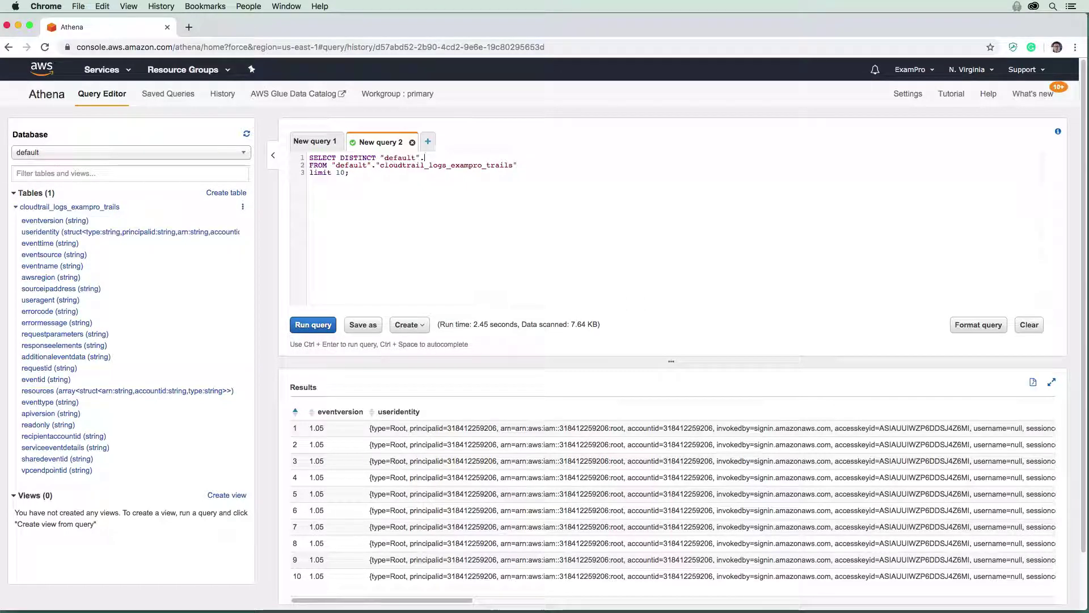
text(eve)
key(BackSpace)
key(BackSpace)
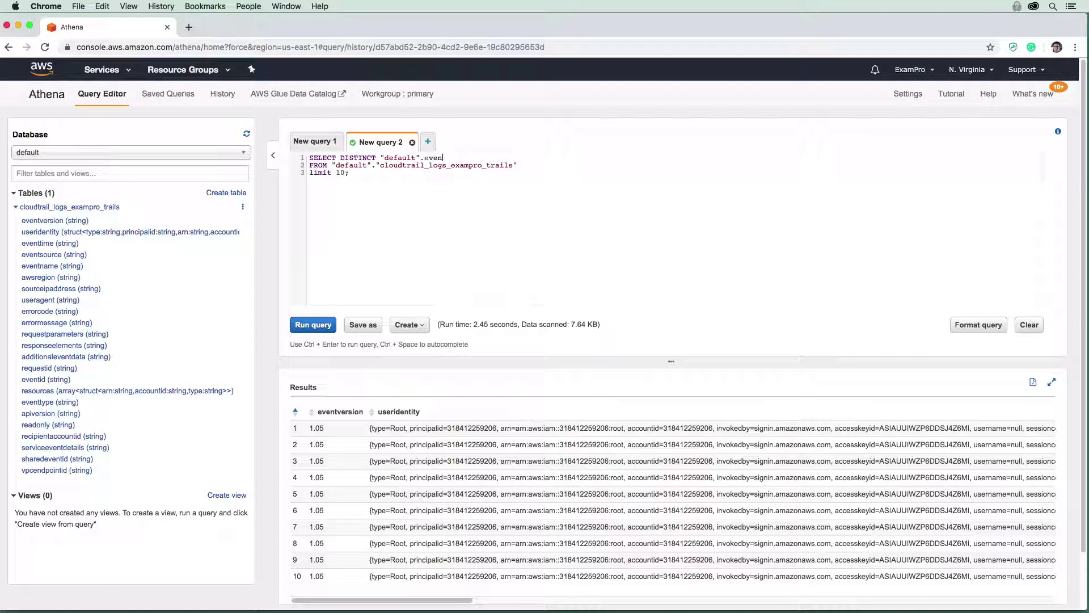
text(i)
click(313, 324)
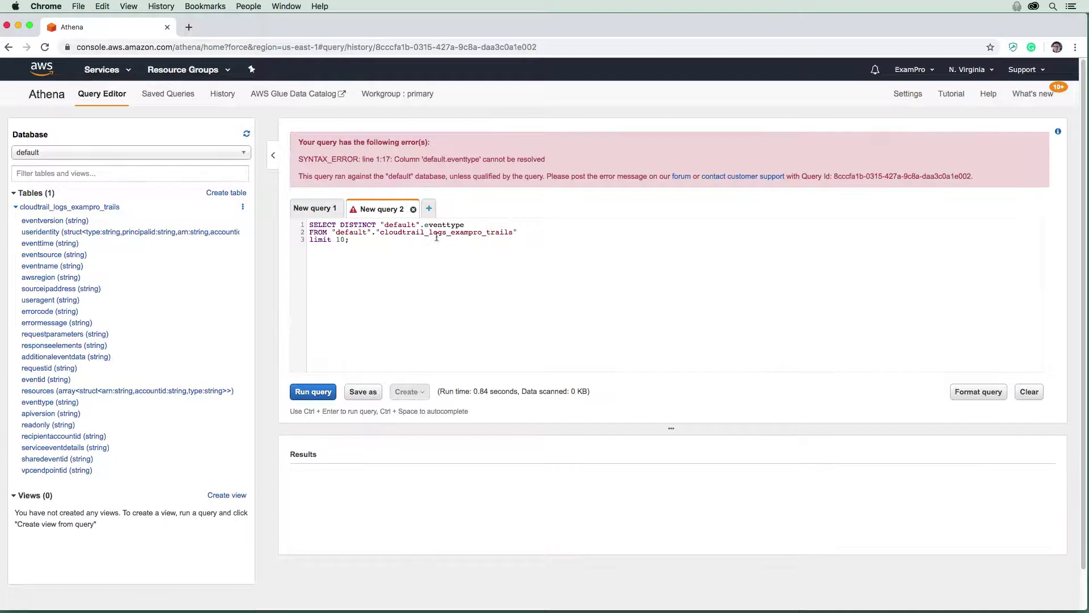
Step: Remove the "default". qualifier from eventtype and rerun the query
drag(422, 225, 383, 227)
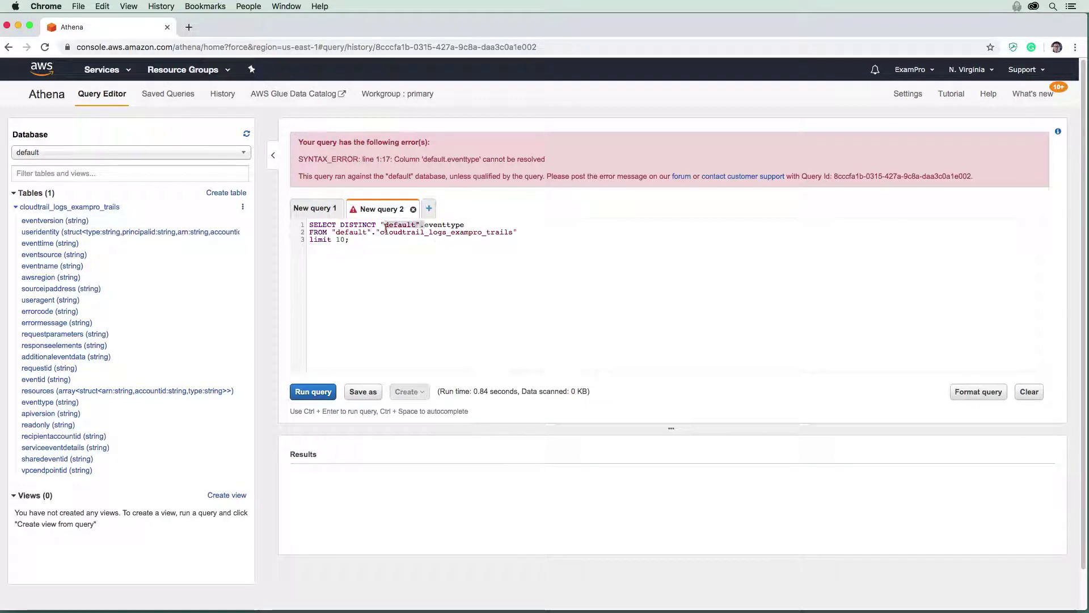
key(BackSpace)
key(ctrl+Return)
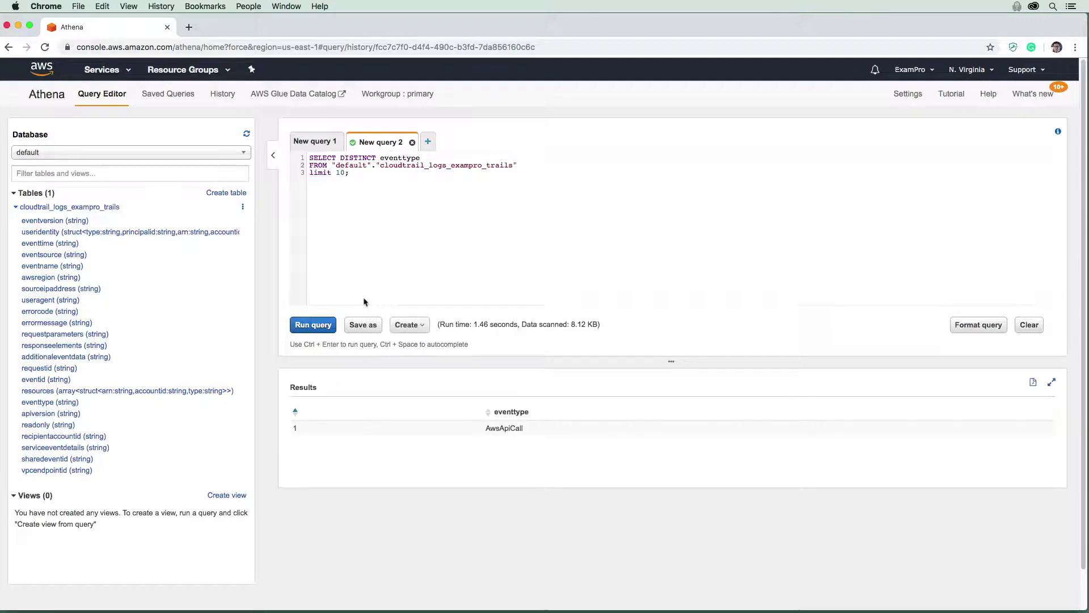
Step: Drop the limit 10 clause and rerun, returning the single AwsApiCall row
drag(351, 174, 309, 174)
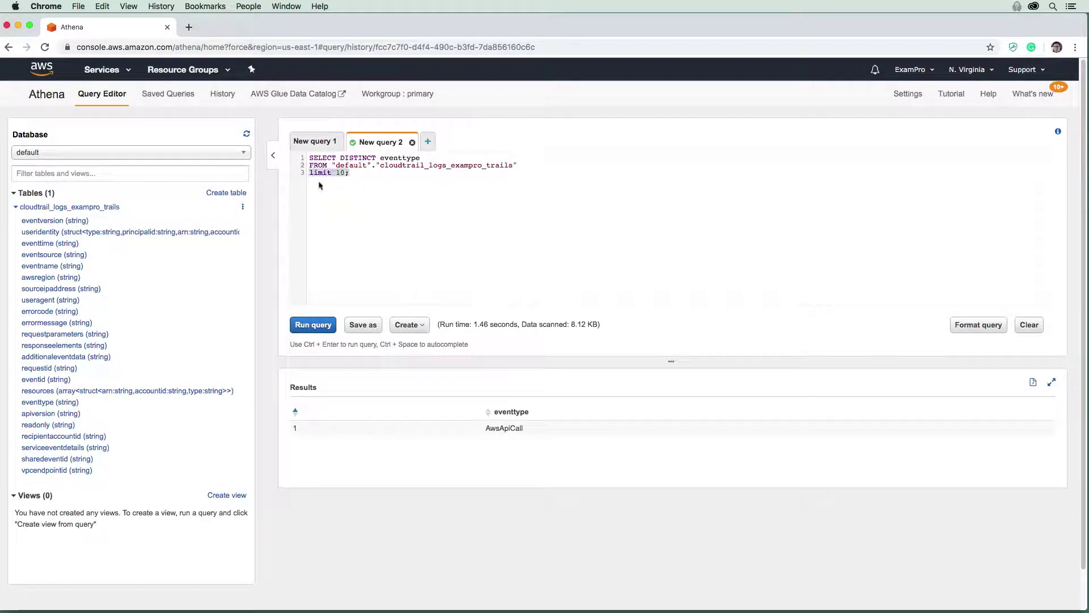
key(BackSpace)
key(BackSpace)
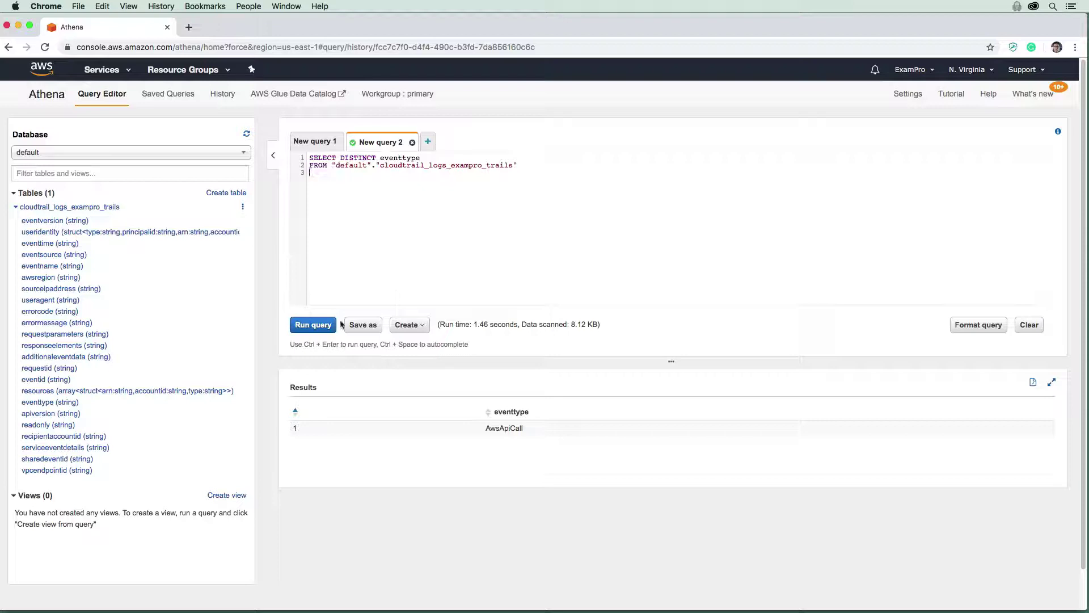
click(313, 324)
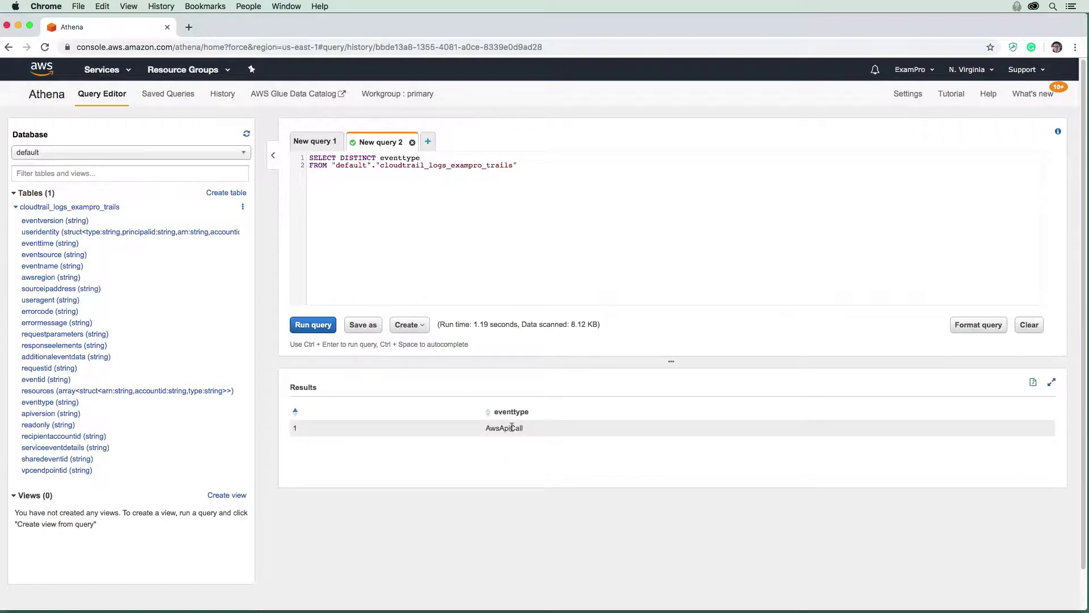
double_click(505, 427)
click(455, 256)
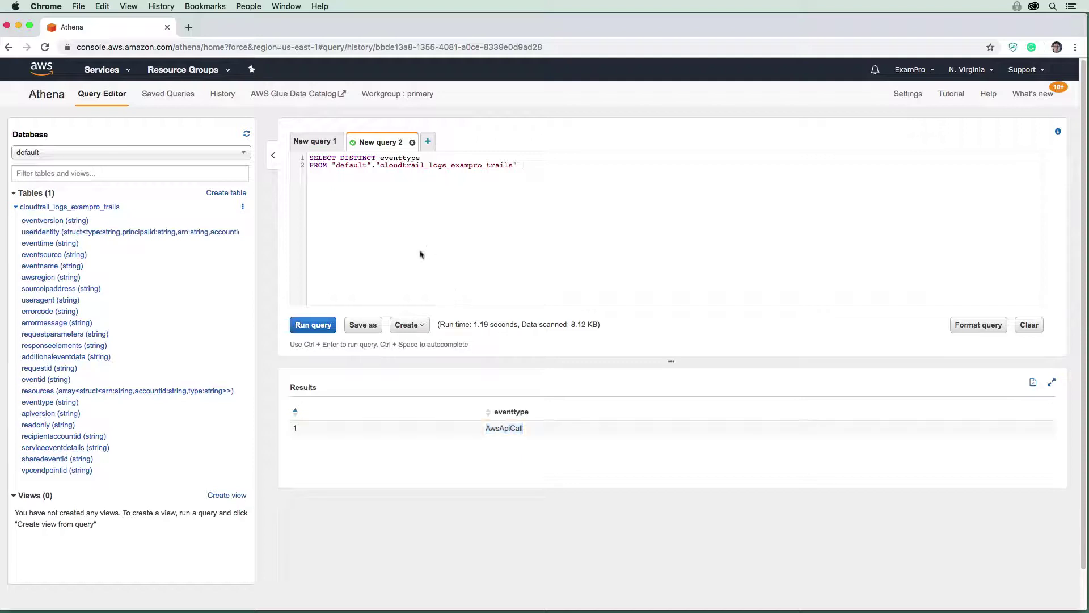